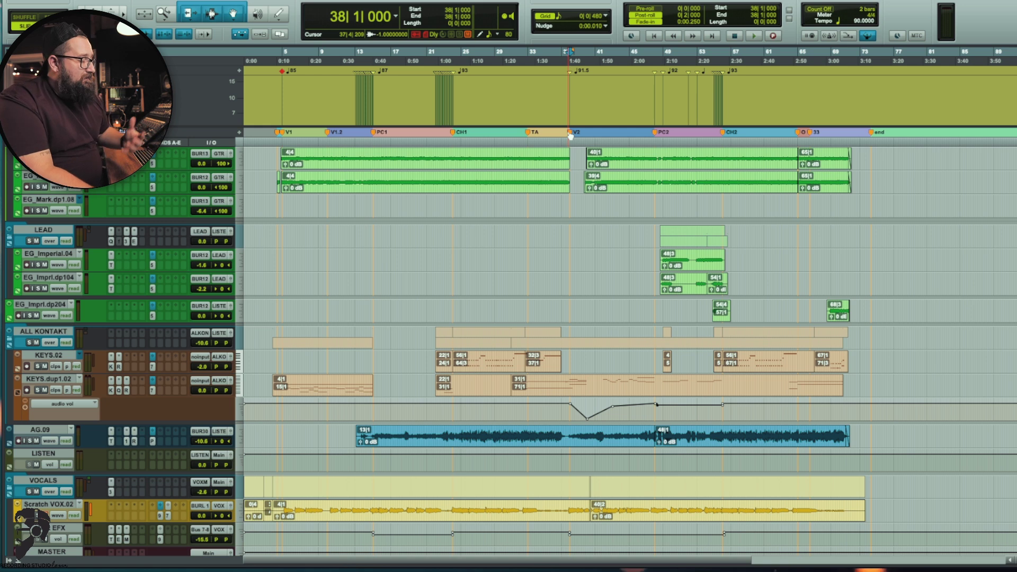
- Play the session from the V2 marker, drop a new memory location at about bar 42 and stop playback there
{"action": "key", "text": "space"}
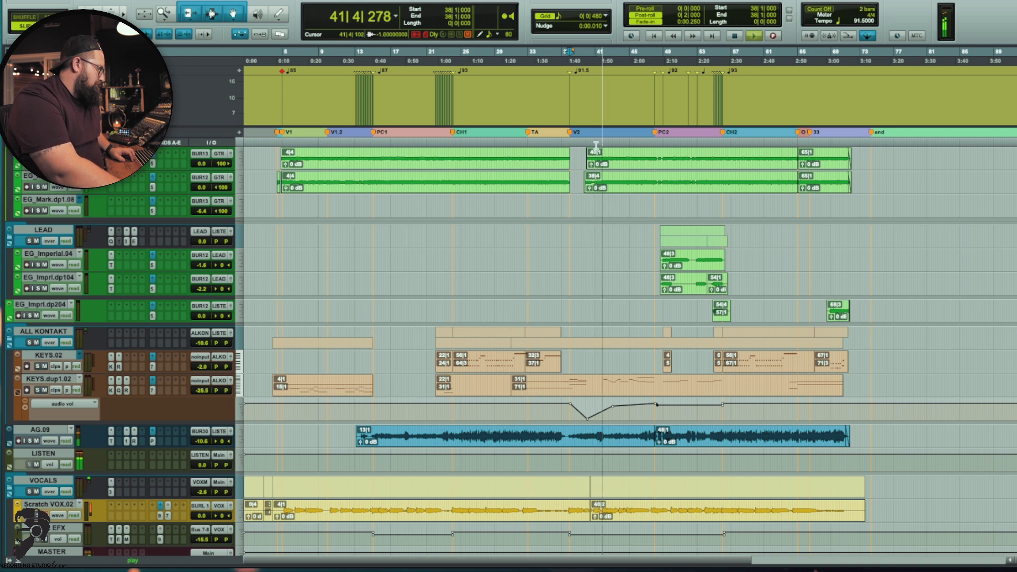
{"action": "key", "text": "KP_Enter"}
{"action": "key", "text": "Return"}
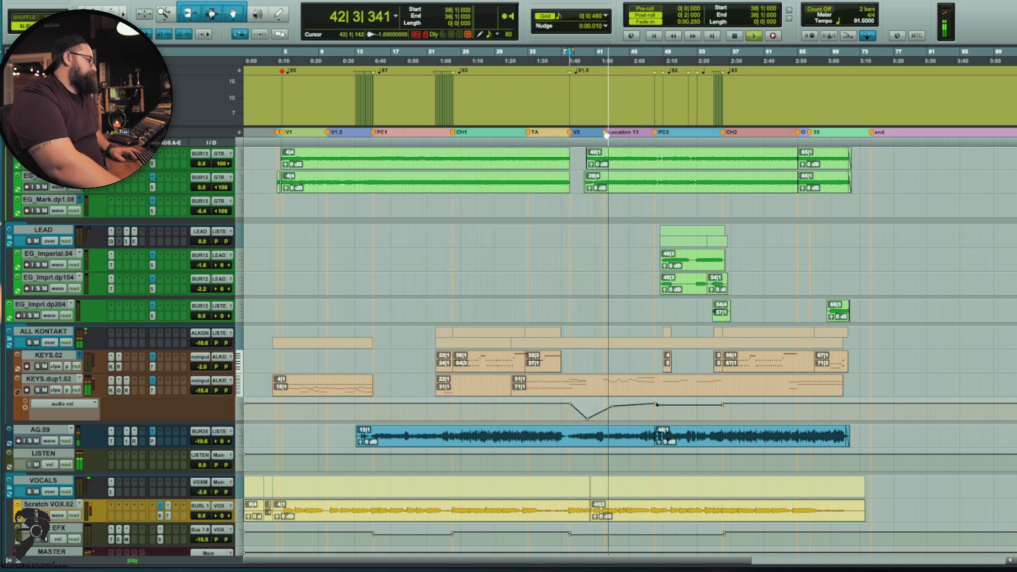
{"action": "key", "text": "space"}
{"action": "left_click", "coordinate": [606, 132]}
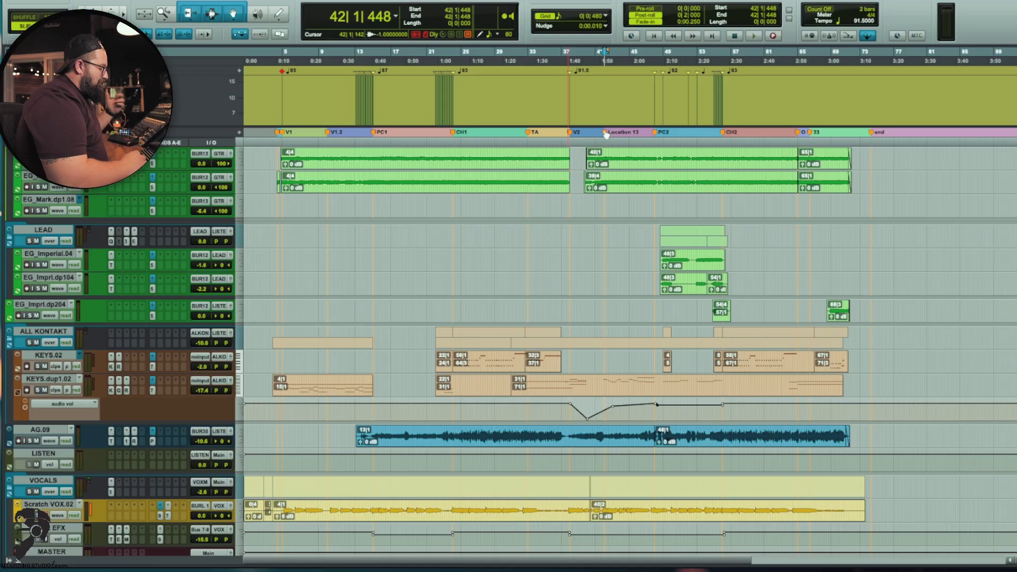
- Switch to the mixer view and hide Inserts A-E on the channel strips
{"action": "key", "text": "ctrl+equal"}
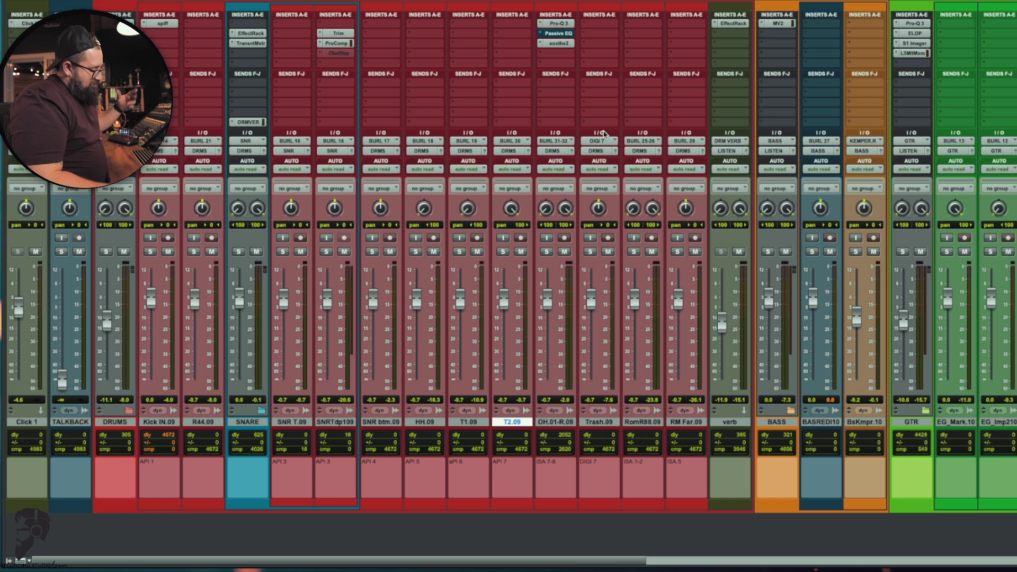
{"action": "key", "text": "ctrl+equal"}
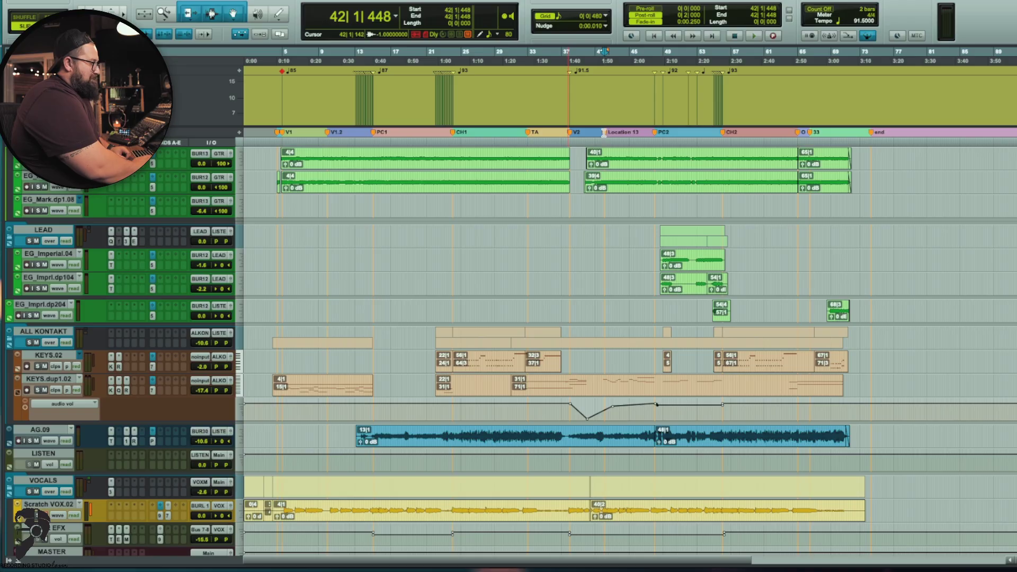
{"action": "key", "text": "ctrl+equal"}
{"action": "left_click", "coordinate": [556, 16]}
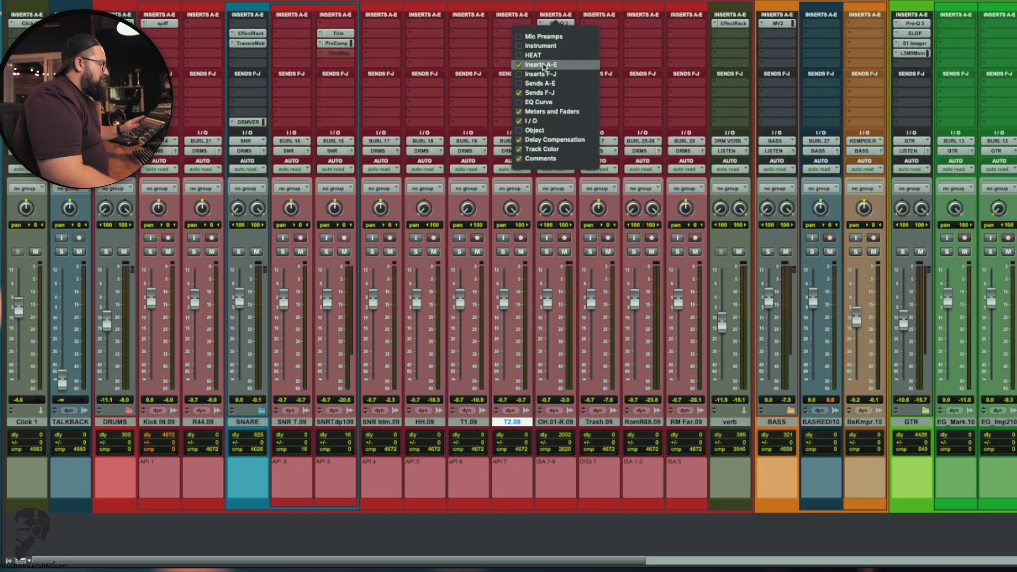
{"action": "left_click", "coordinate": [541, 64]}
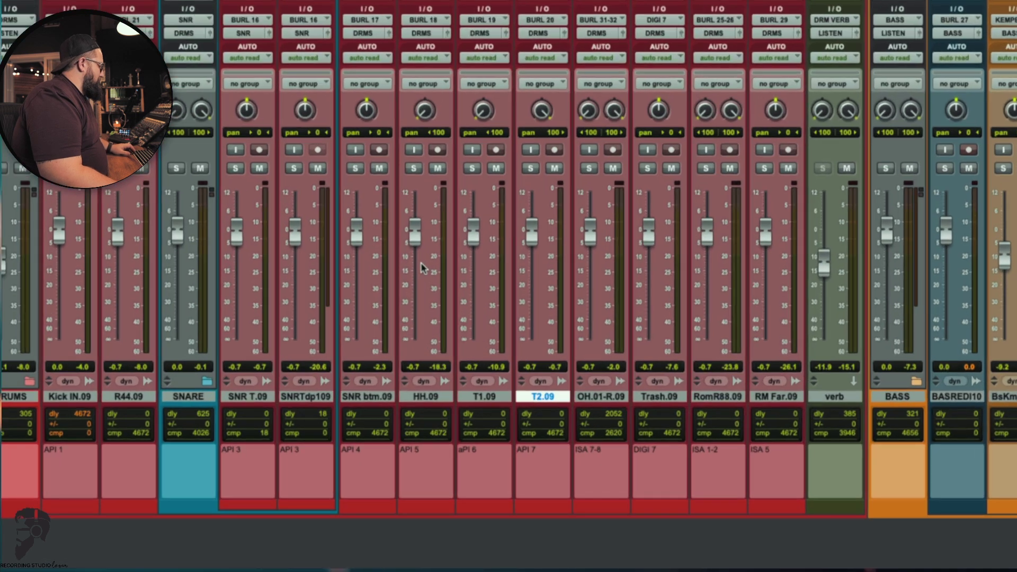
- Add a send to output A 13-14 (Stereo) on all individual drum tracks from Kick IN.09 through RM Far.09, excluding the SNARE folder
{"action": "scroll", "coordinate": [463, 179], "scroll_direction": "right", "scroll_amount": 10}
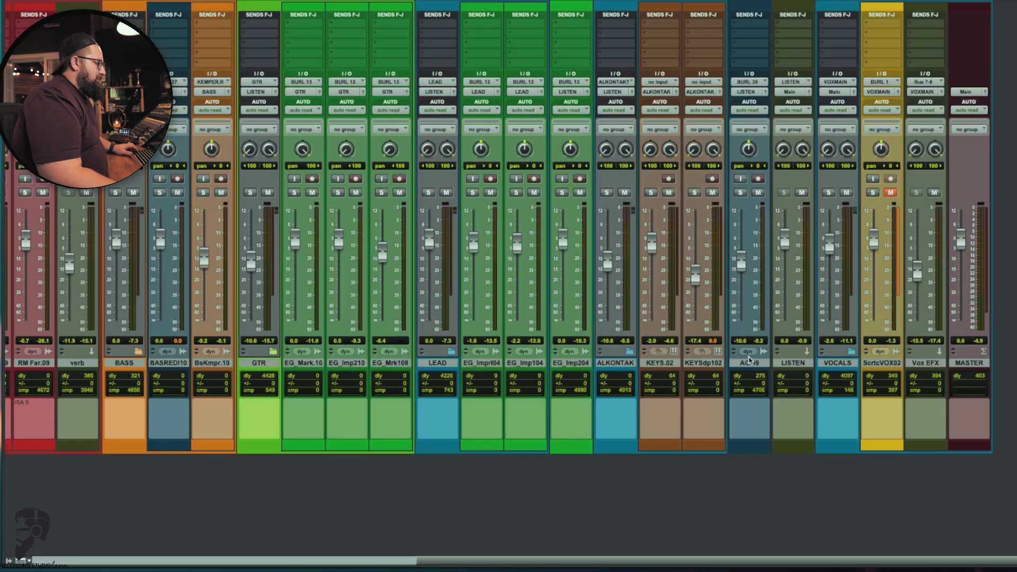
{"action": "scroll", "coordinate": [749, 362], "scroll_direction": "left", "scroll_amount": 10}
{"action": "left_click", "coordinate": [159, 362]}
{"action": "left_click", "coordinate": [203, 362], "text": "ctrl"}
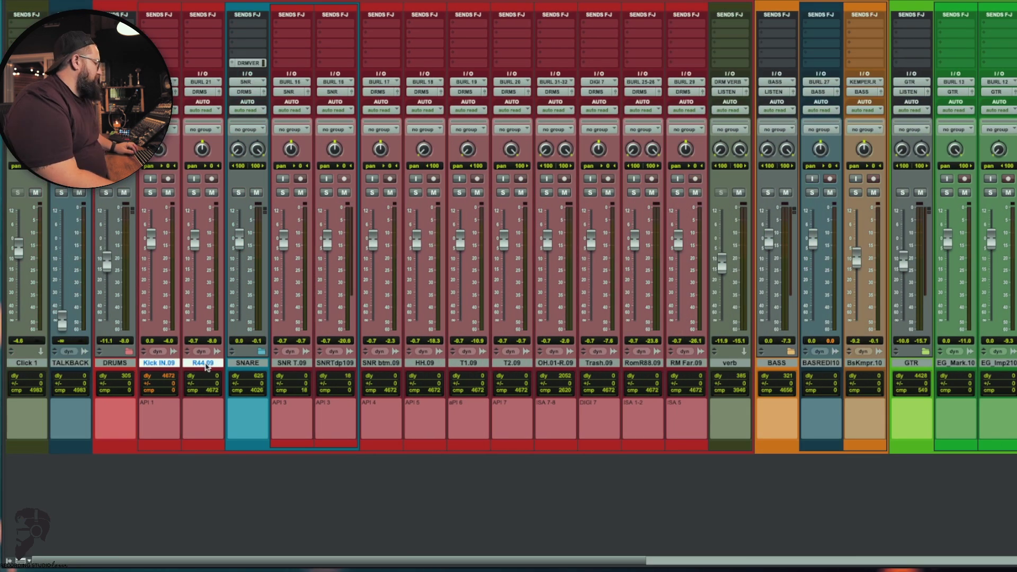
{"action": "left_click", "coordinate": [291, 363], "text": "ctrl"}
{"action": "left_click_drag", "start_coordinate": [363, 365], "coordinate": [676, 365]}
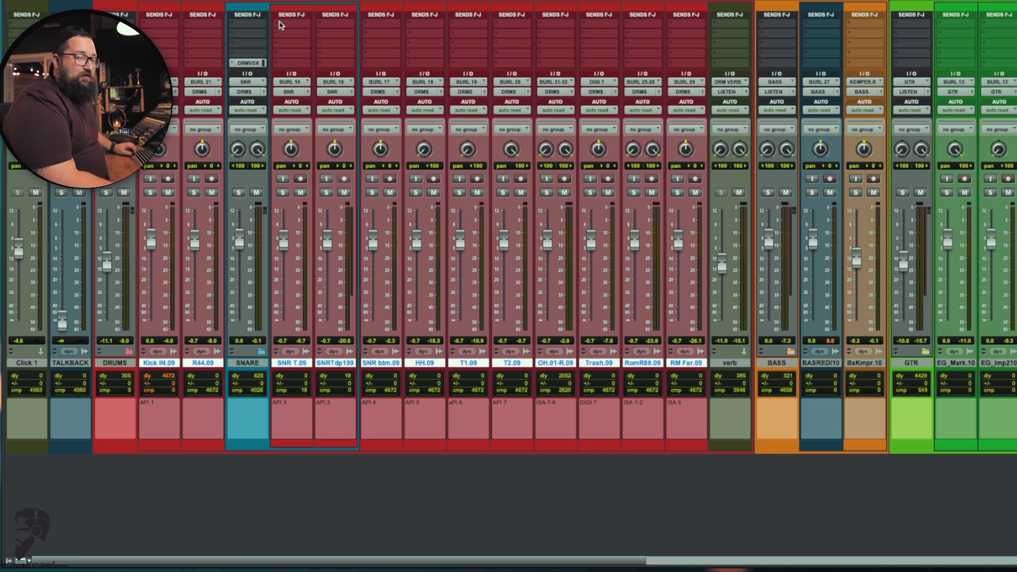
{"action": "left_click", "coordinate": [291, 91]}
{"action": "mouse_move", "coordinate": [295, 25]}
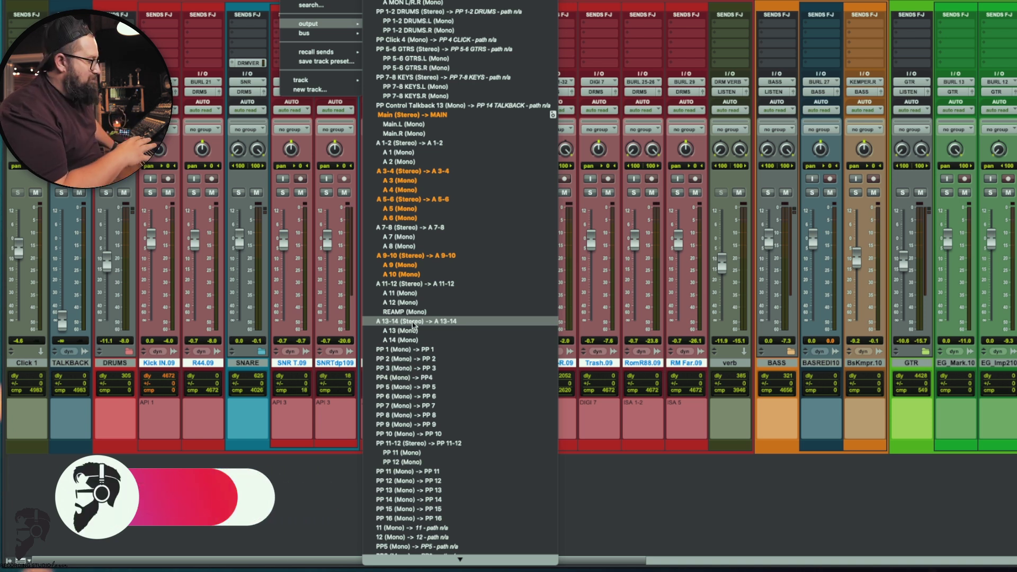
{"action": "left_click", "coordinate": [412, 321], "text": "alt+shift"}
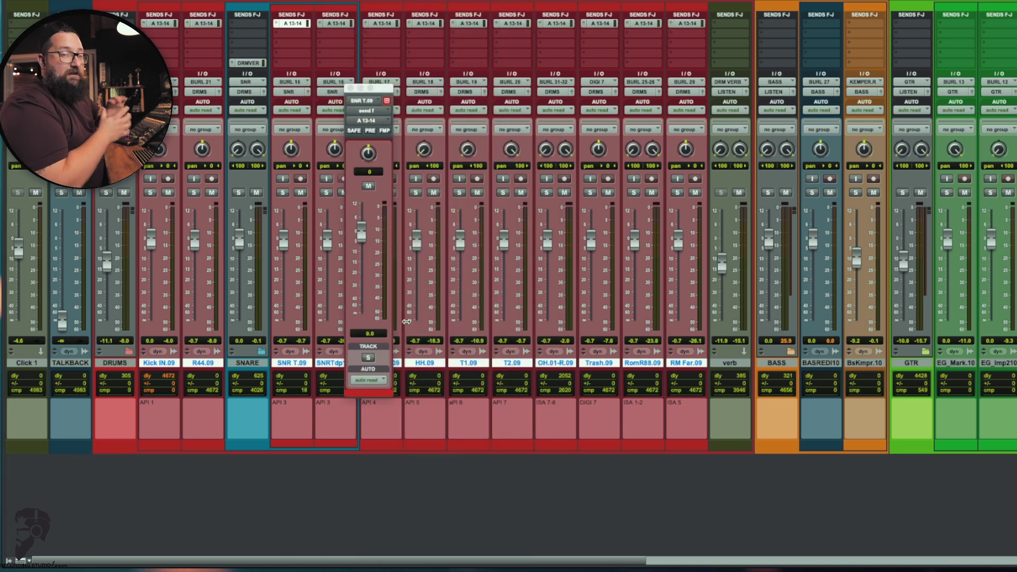
{"action": "left_click", "coordinate": [350, 88]}
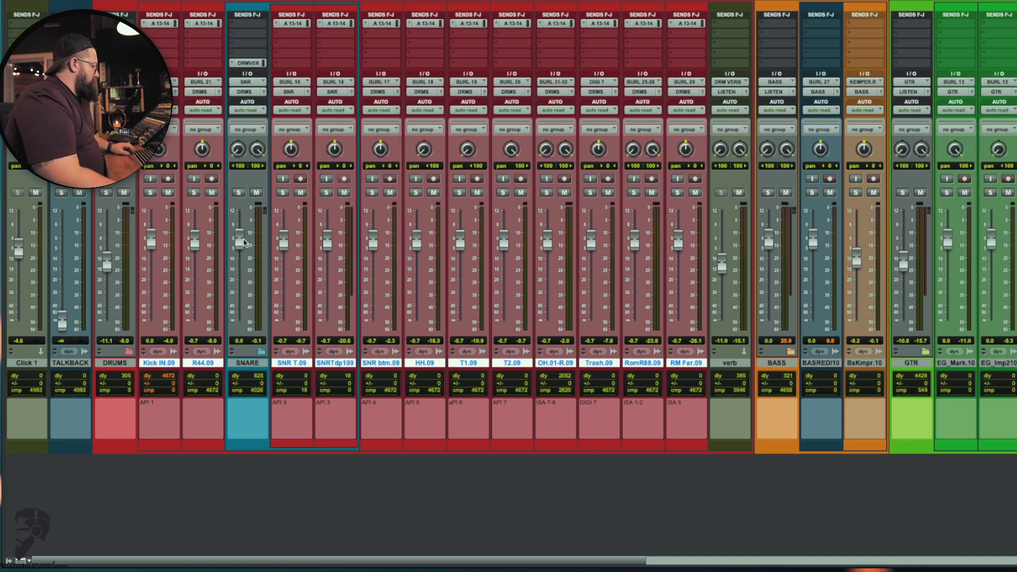
- Lower the RomR88.09 and RM Far.09 sends to -∞ and add A 13-14 sends to the bass, guitar, keys, acoustic and vocal tracks
{"action": "left_click", "coordinate": [279, 25]}
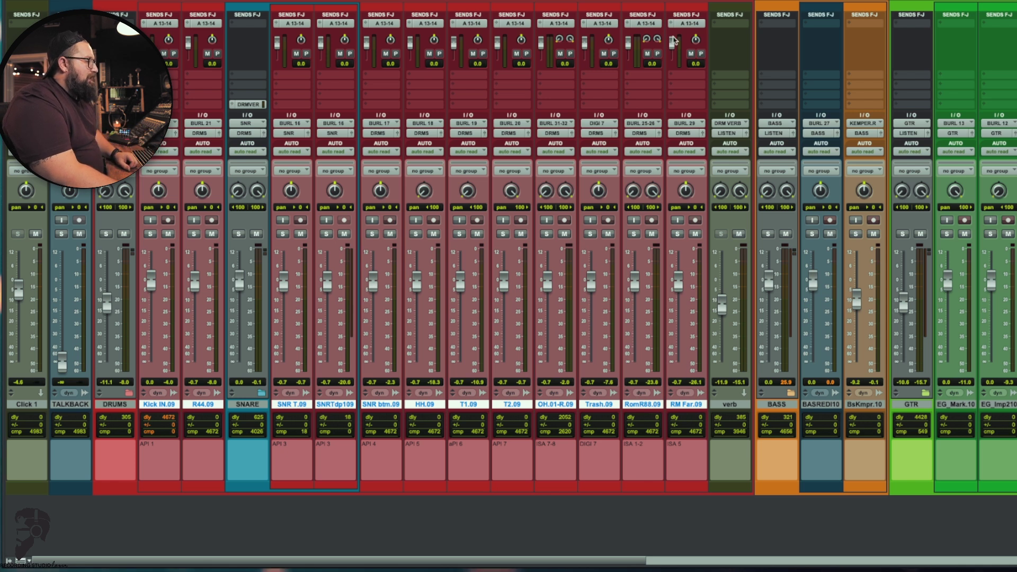
{"action": "left_click_drag", "start_coordinate": [673, 41], "coordinate": [672, 85]}
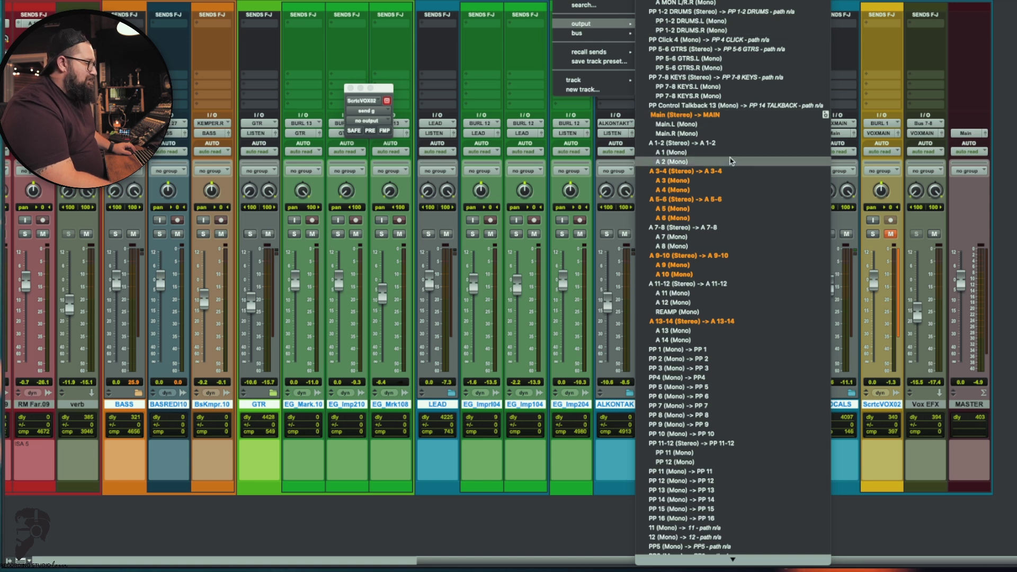
{"action": "left_click", "coordinate": [726, 321], "text": "alt"}
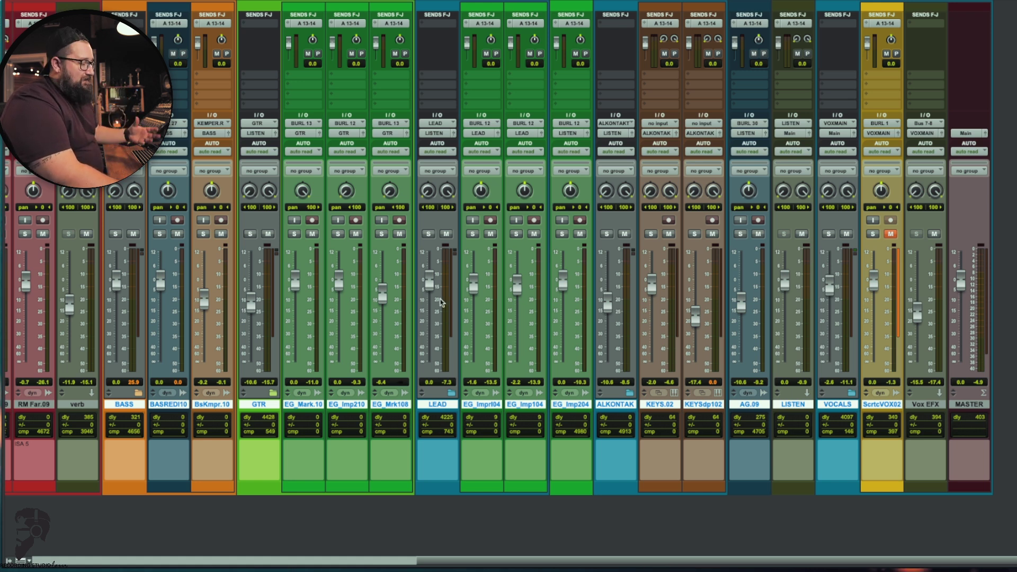
- Play the session with AG.09 soloed and check the send meters across the drum, bass, guitar and keys tracks
{"action": "key", "text": "space"}
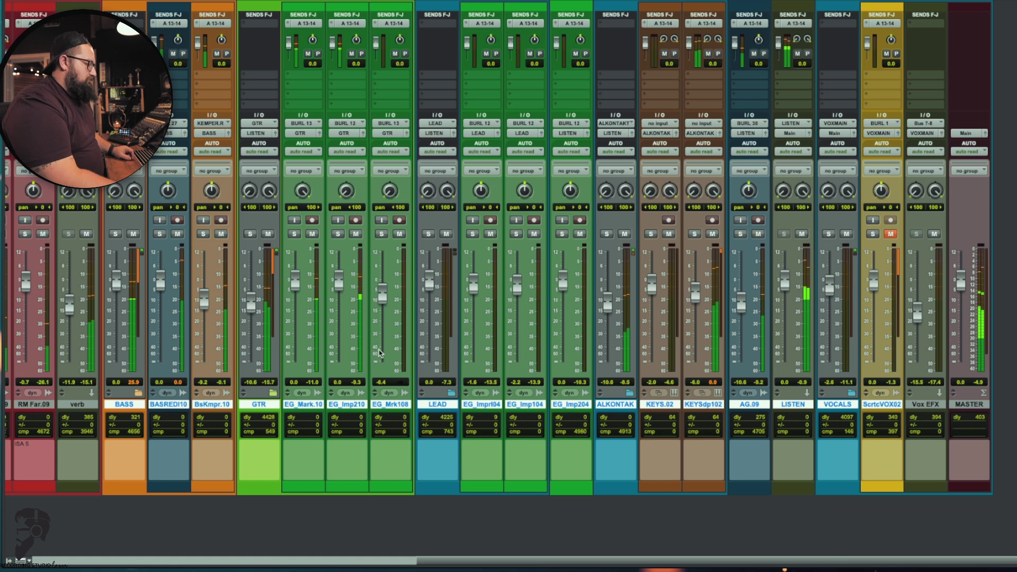
{"action": "left_click", "coordinate": [740, 234]}
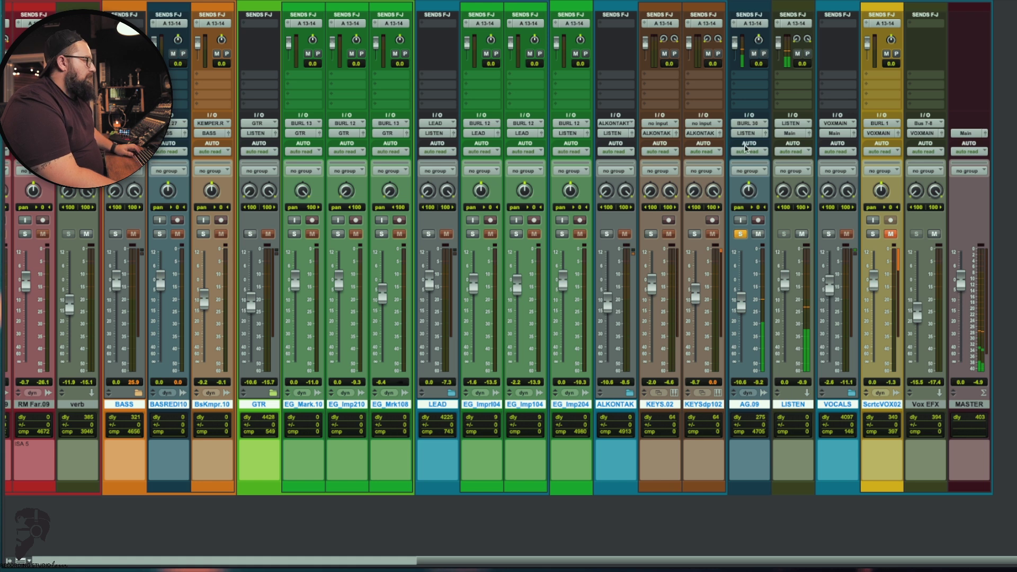
{"action": "scroll", "coordinate": [746, 147], "scroll_direction": "left", "scroll_amount": 5}
{"action": "scroll", "coordinate": [745, 147], "scroll_direction": "left", "scroll_amount": 2}
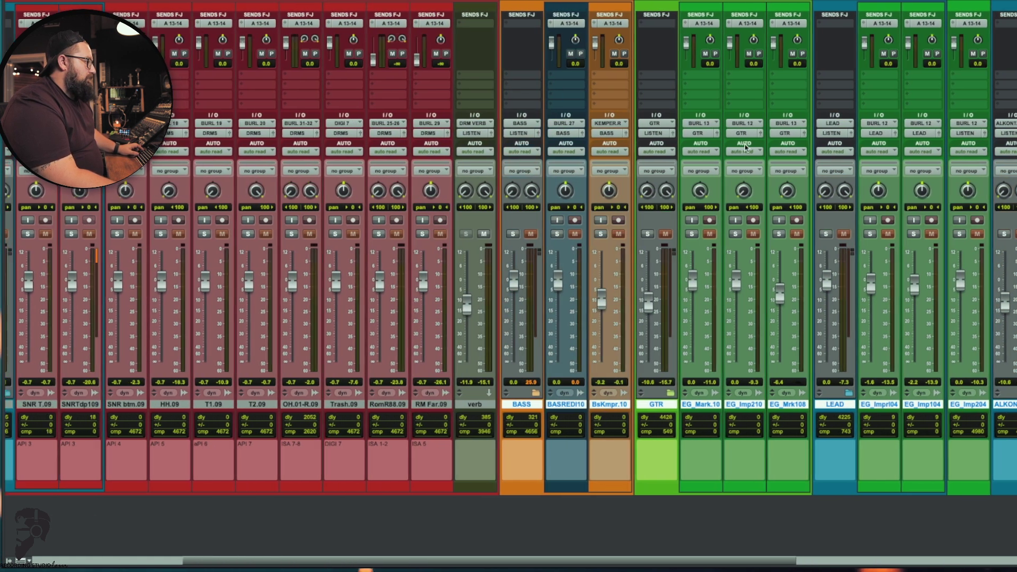
{"action": "scroll", "coordinate": [745, 147], "scroll_direction": "right", "scroll_amount": 5}
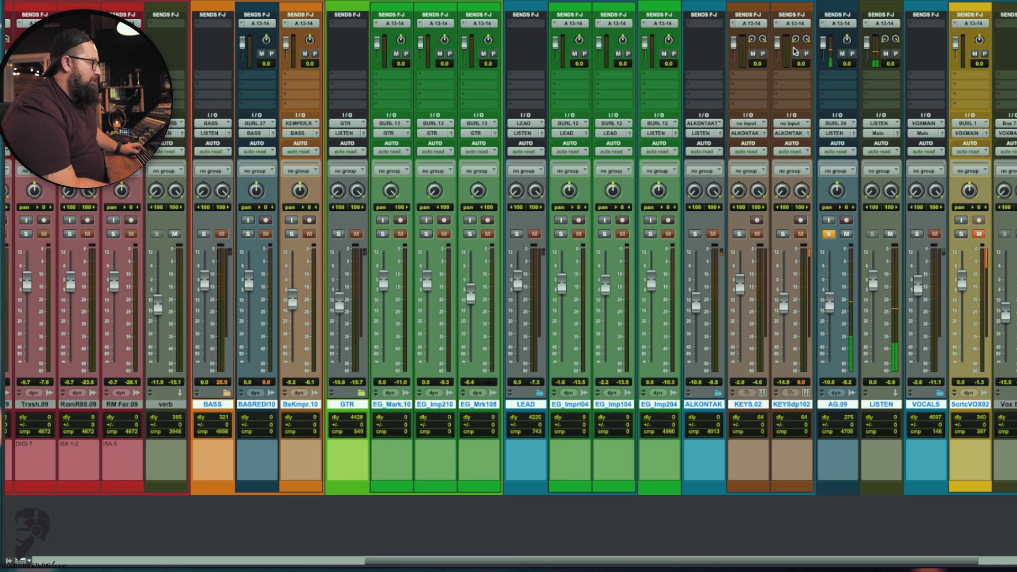
{"action": "scroll", "coordinate": [794, 52], "scroll_direction": "left", "scroll_amount": 5}
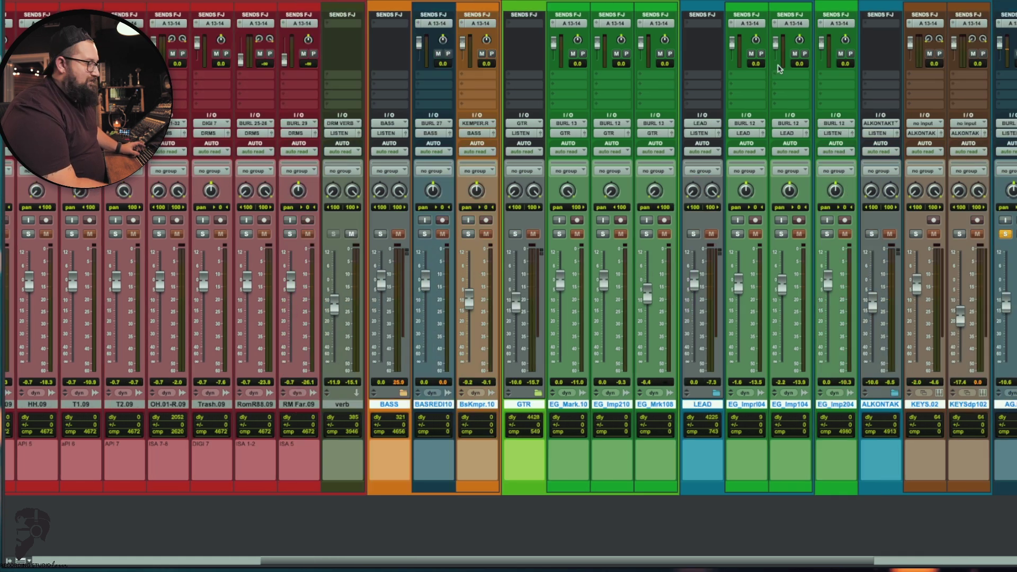
{"action": "scroll", "coordinate": [777, 67], "scroll_direction": "left", "scroll_amount": 8}
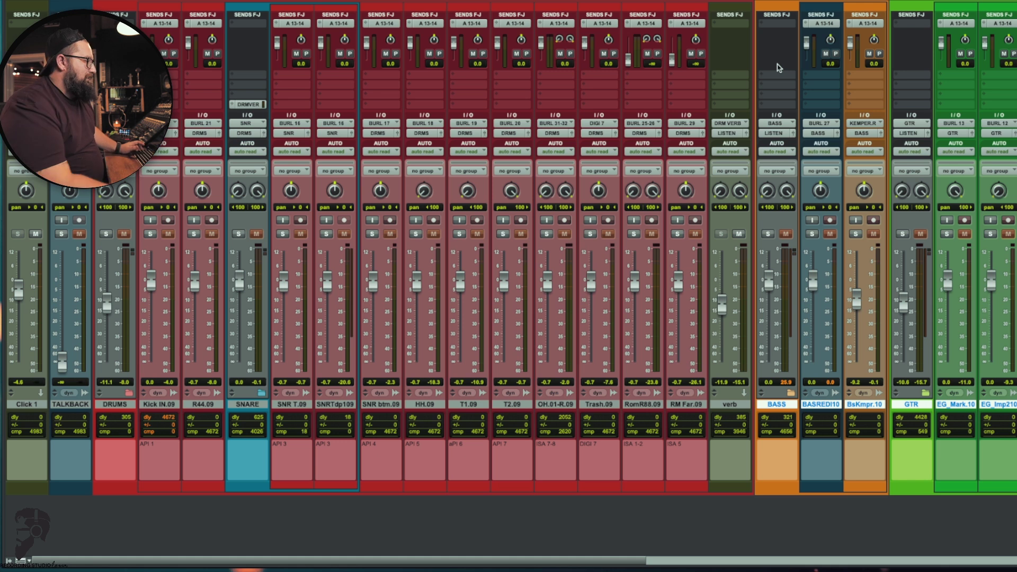
{"action": "scroll", "coordinate": [777, 68], "scroll_direction": "right", "scroll_amount": 6}
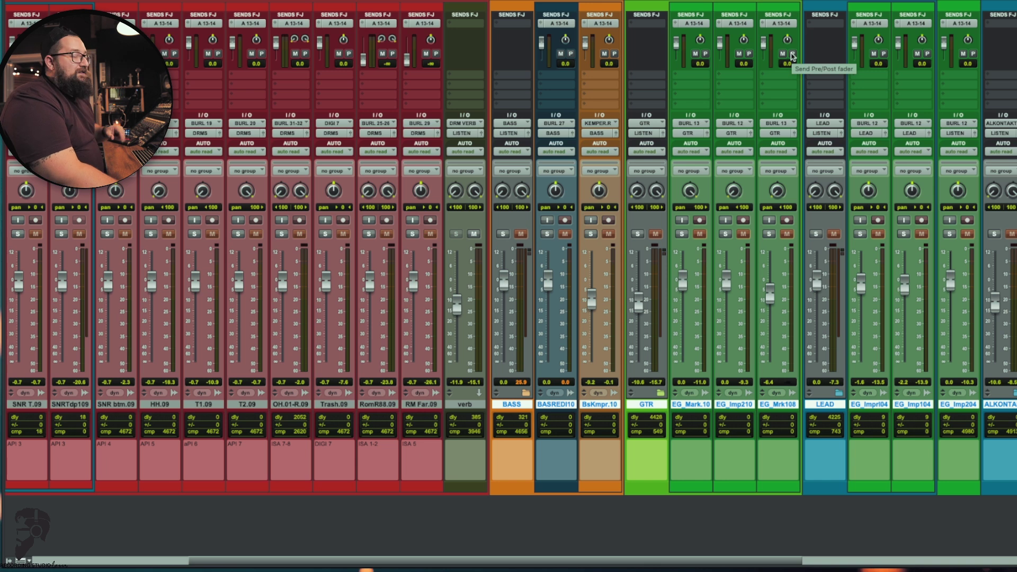
- Select all tracks and switch their A 13-14 sends to pre-fader, checking the send meters
{"action": "key", "text": "super+a"}
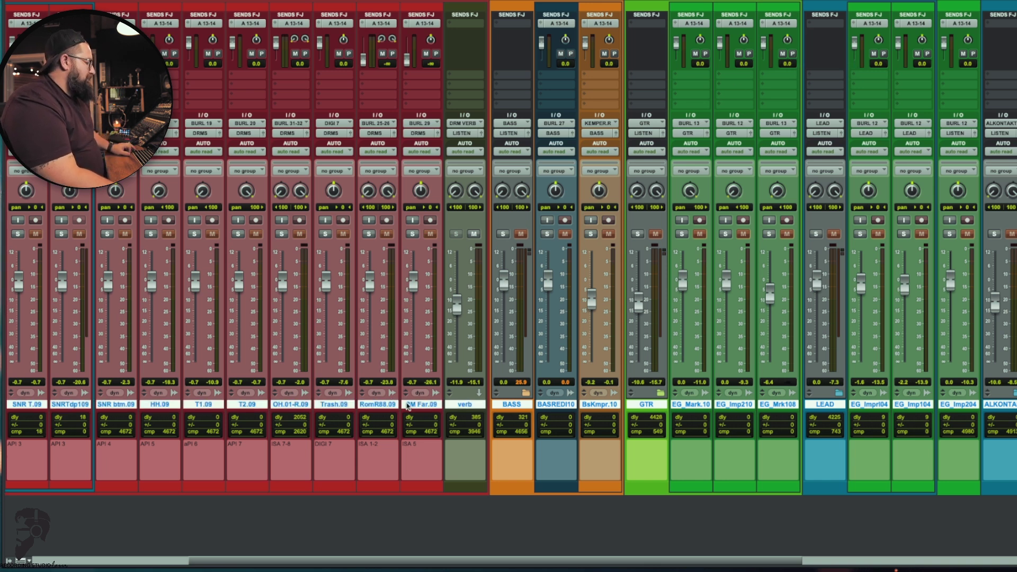
{"action": "left_click", "coordinate": [436, 54], "text": "alt+shift"}
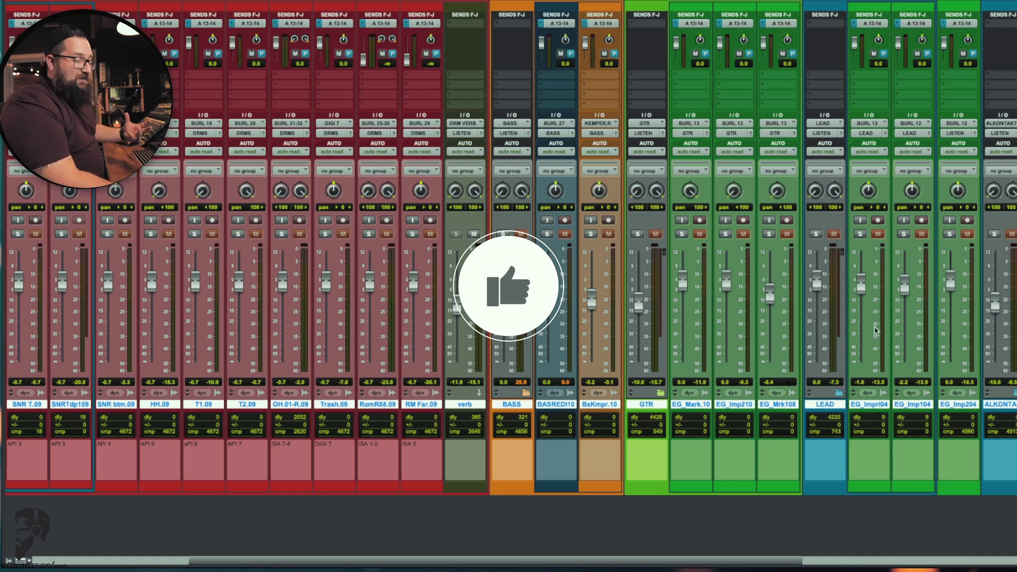
{"action": "scroll", "coordinate": [807, 241], "scroll_direction": "right", "scroll_amount": 5}
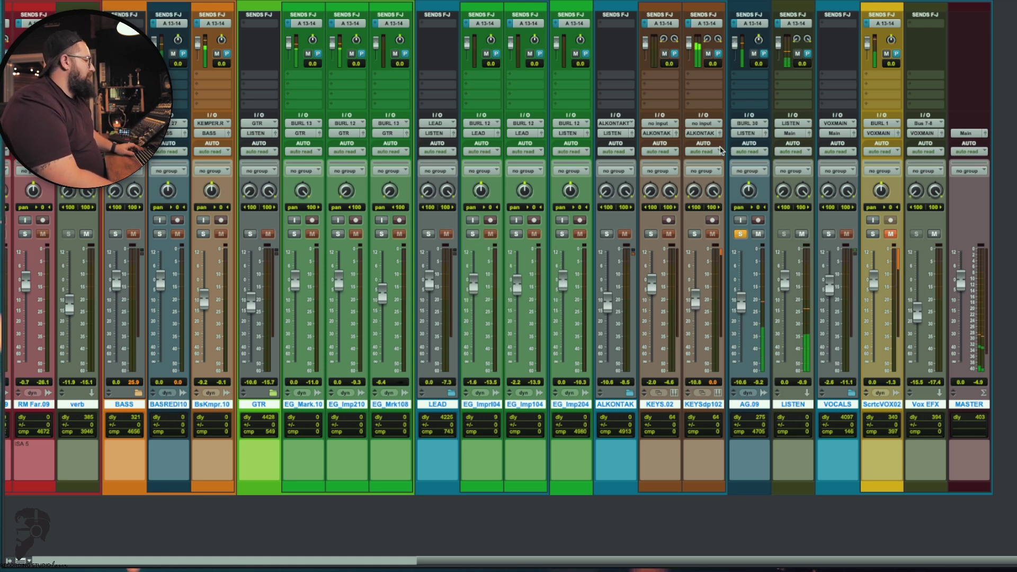
- Set up the Click 1 send to A 13-14 at 0.0 dB and lower the track's main fader to -∞
{"action": "scroll", "coordinate": [715, 153], "scroll_direction": "left", "scroll_amount": 8}
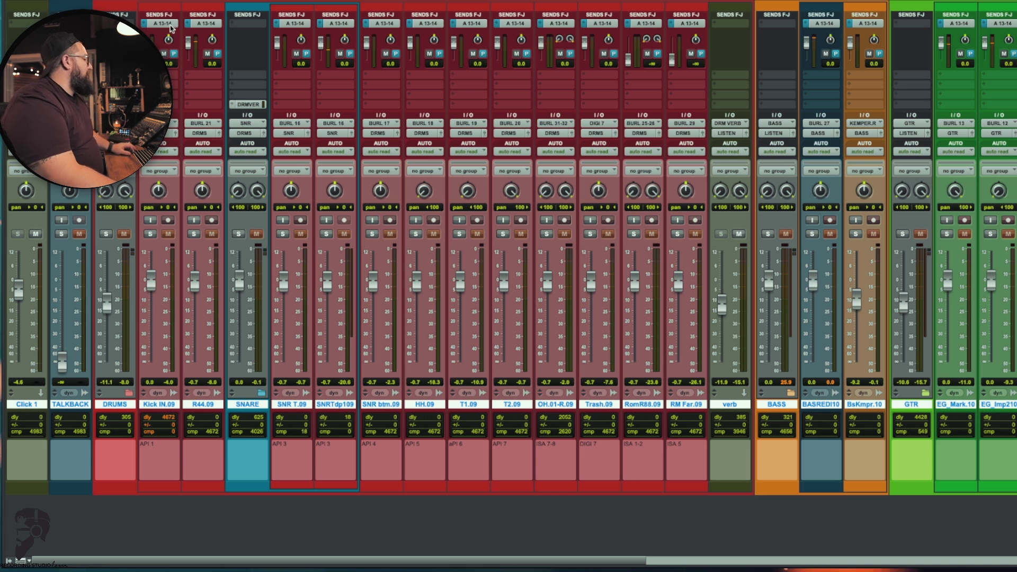
{"action": "left_click", "coordinate": [26, 23]}
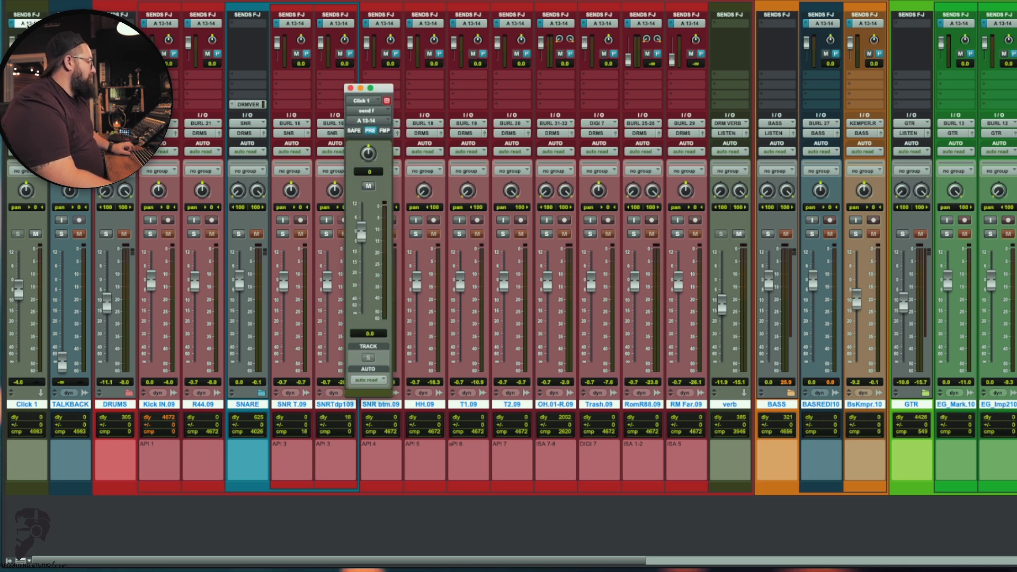
{"action": "left_click_drag", "start_coordinate": [358, 232], "coordinate": [386, 125]}
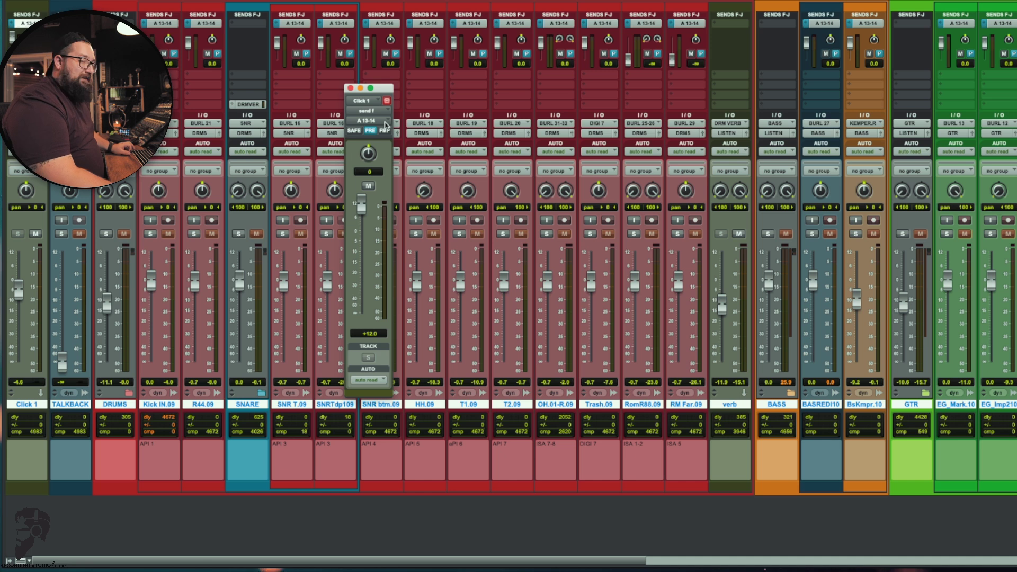
{"action": "left_click", "coordinate": [360, 200], "text": "alt"}
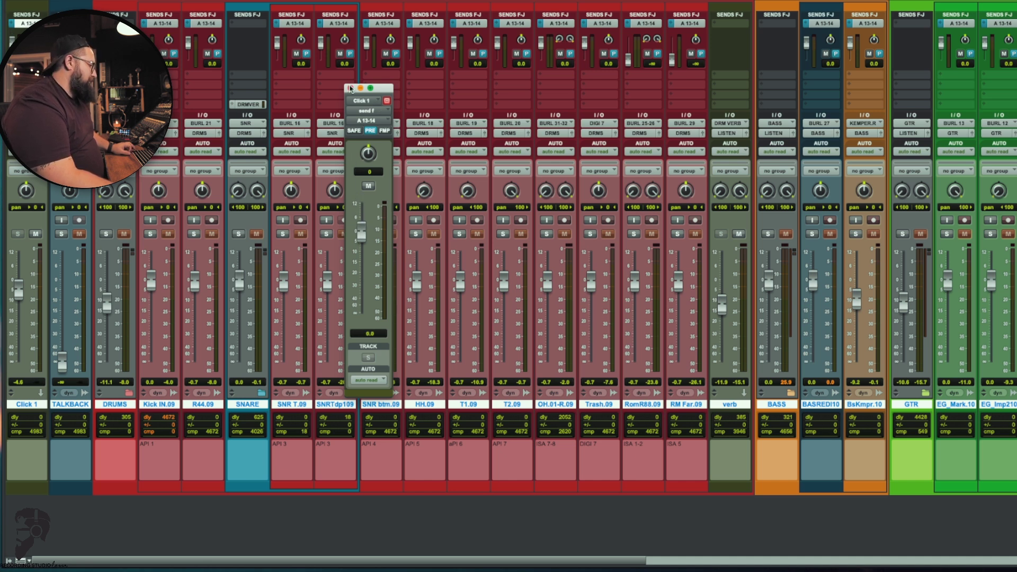
{"action": "left_click", "coordinate": [350, 88]}
{"action": "left_click_drag", "start_coordinate": [18, 288], "coordinate": [18, 363]}
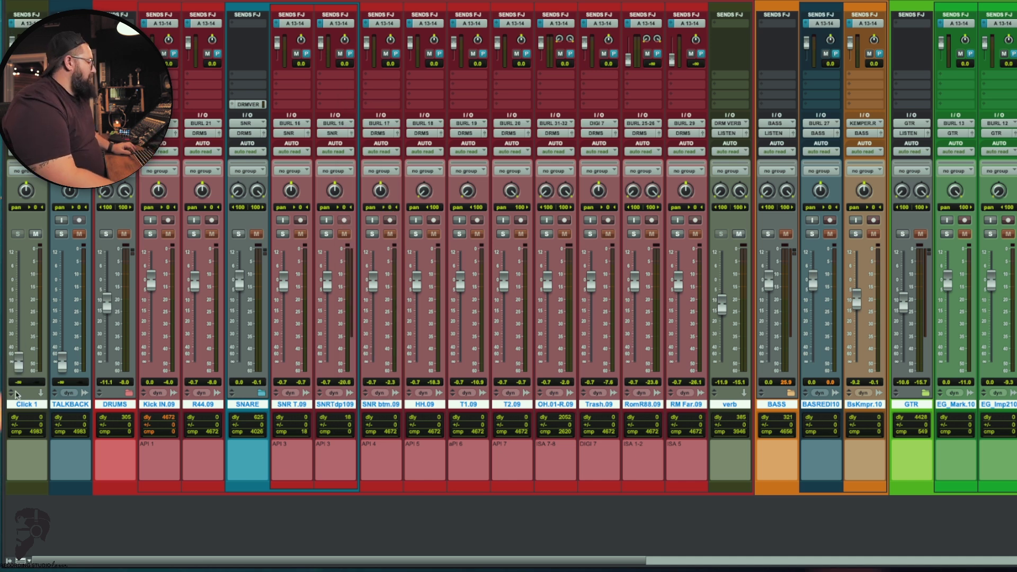
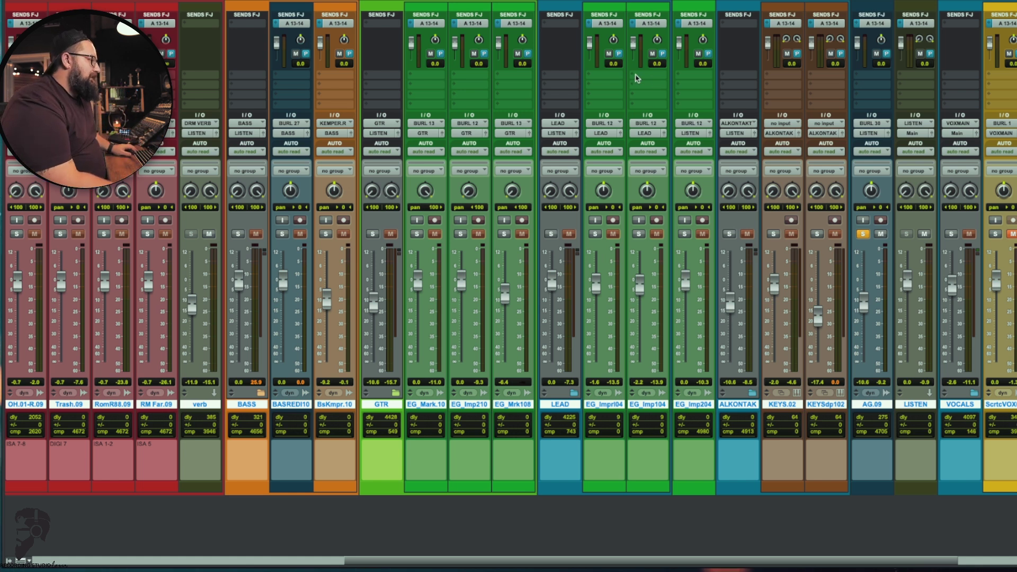
- Add a second send to output A 11-12 (Stereo) on all selected tracks and expand its controls on the channel strips
{"action": "left_click", "coordinate": [636, 78]}
{"action": "mouse_move", "coordinate": [667, 74]}
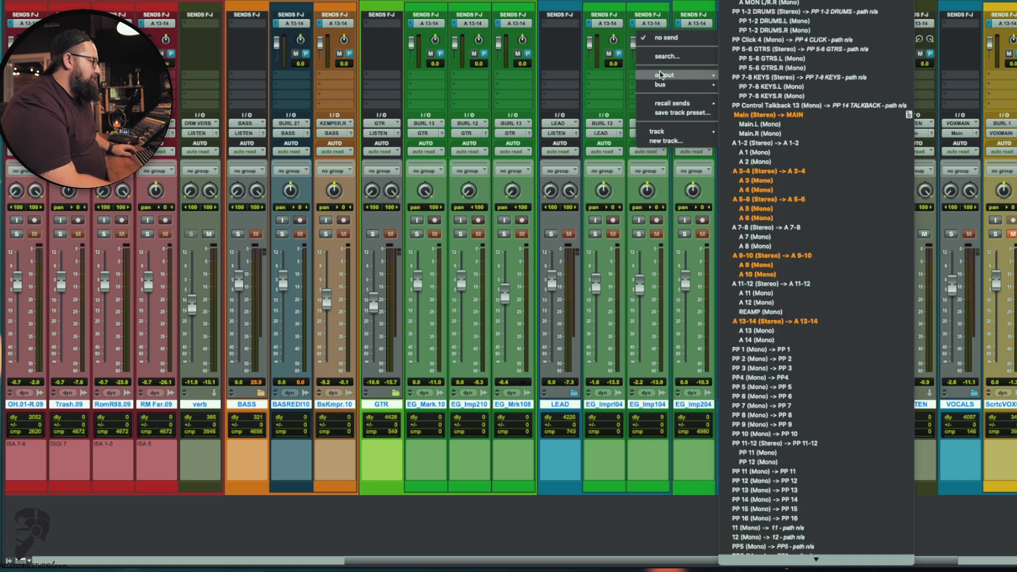
{"action": "left_click", "coordinate": [784, 285], "text": "alt"}
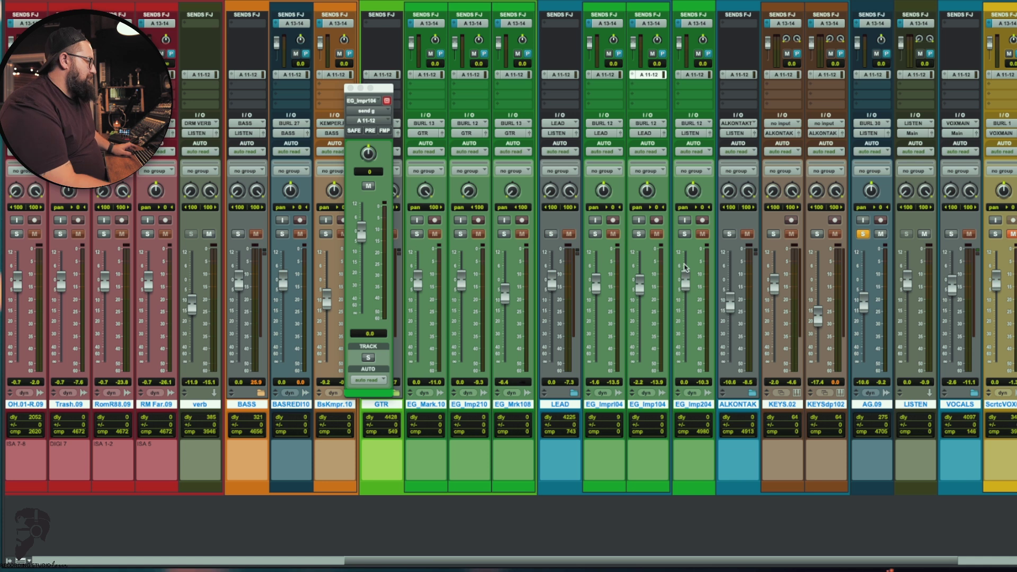
{"action": "left_click", "coordinate": [603, 74], "text": "ctrl"}
{"action": "left_click", "coordinate": [350, 89]}
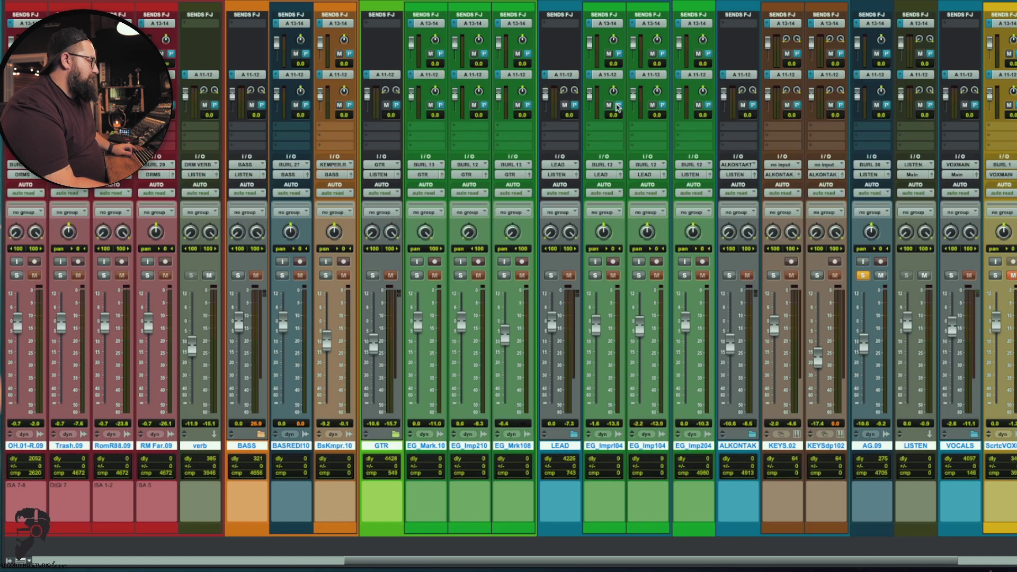
- Unmute the ScrtcVOX02 track, clear the AG.09 solo, and play the session to check the send meters through to Vox EFX
{"action": "scroll", "coordinate": [420, 152], "scroll_direction": "right", "scroll_amount": 5}
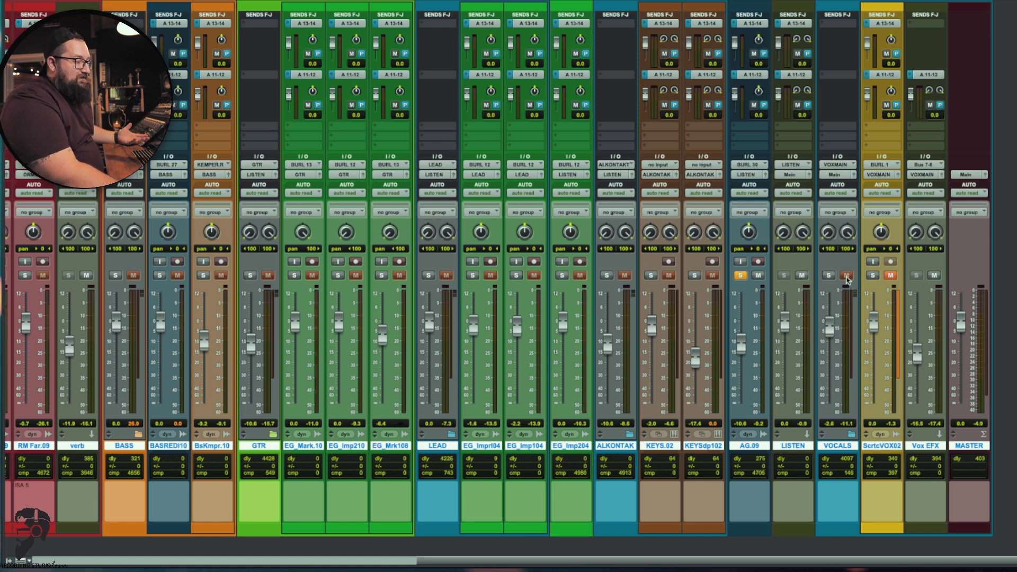
{"action": "left_click", "coordinate": [891, 276]}
{"action": "key", "text": "space"}
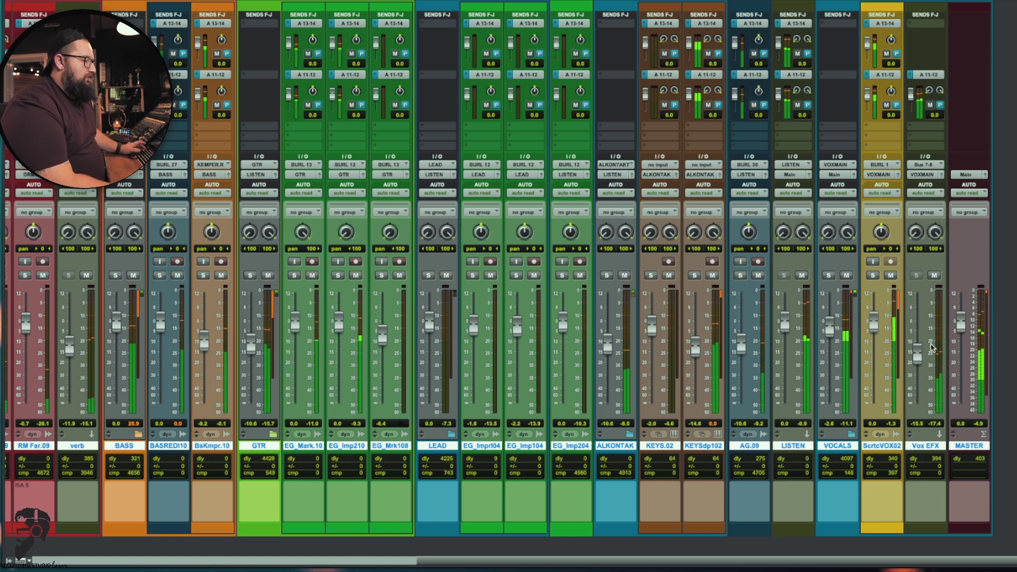
{"action": "mouse_move", "coordinate": [916, 355]}
{"action": "left_mouse_down"}
{"action": "mouse_move", "coordinate": [916, 315]}
{"action": "mouse_move", "coordinate": [918, 355]}
{"action": "left_mouse_up"}
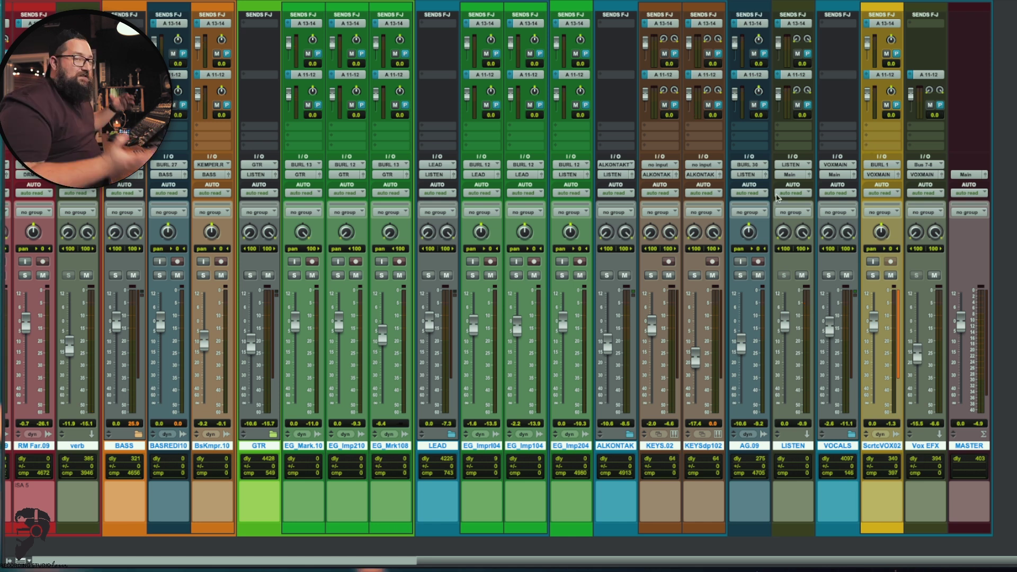
- Hide the Sends F-J view across the mixer and show the Sends A-E view instead
{"action": "scroll", "coordinate": [700, 196], "scroll_direction": "left", "scroll_amount": 10}
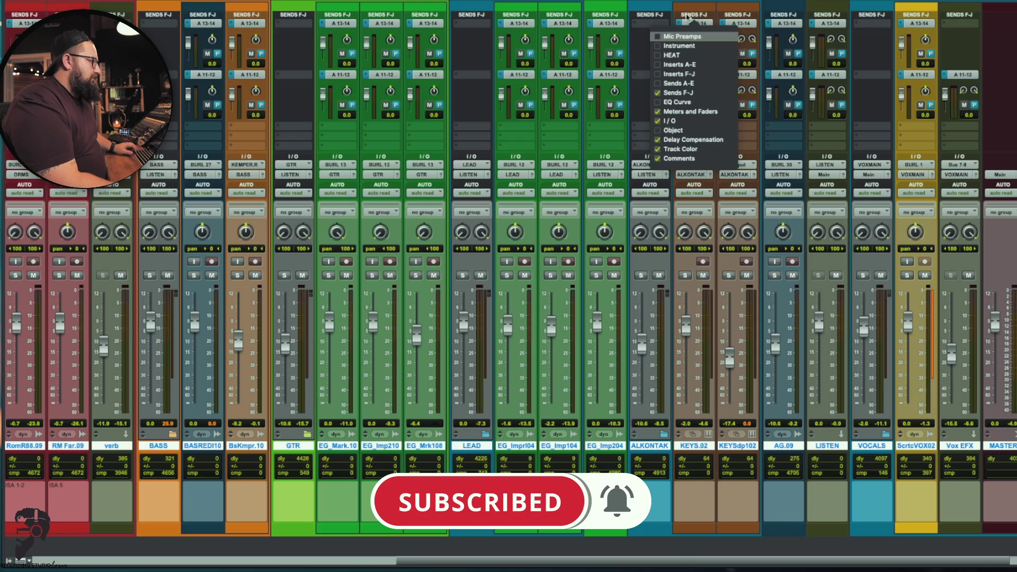
{"action": "key", "text": "Down"}
{"action": "key", "text": "Down"}
{"action": "key", "text": "Down"}
{"action": "key", "text": "Down"}
{"action": "key", "text": "Down"}
{"action": "key", "text": "Down"}
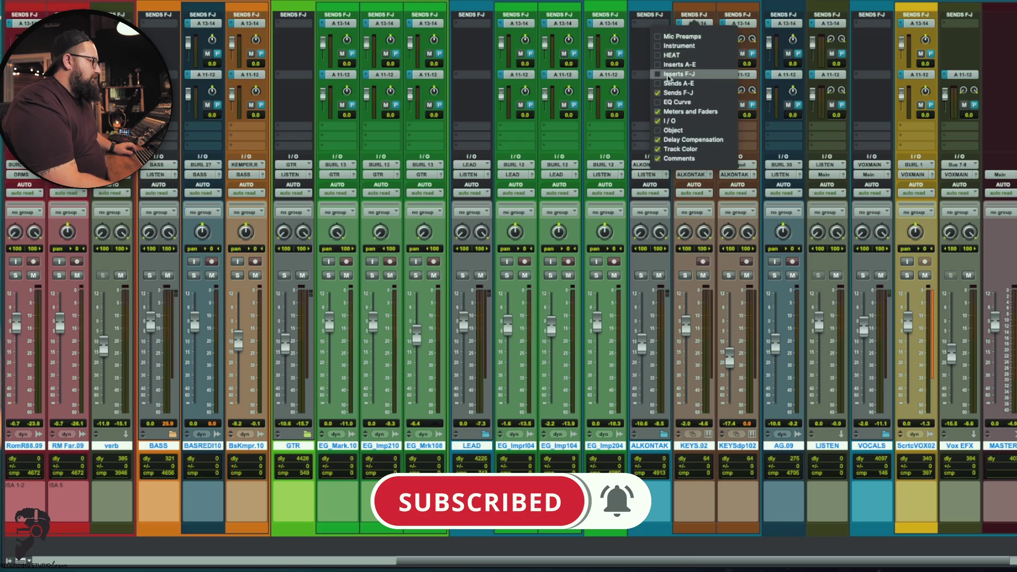
{"action": "key", "text": "Return"}
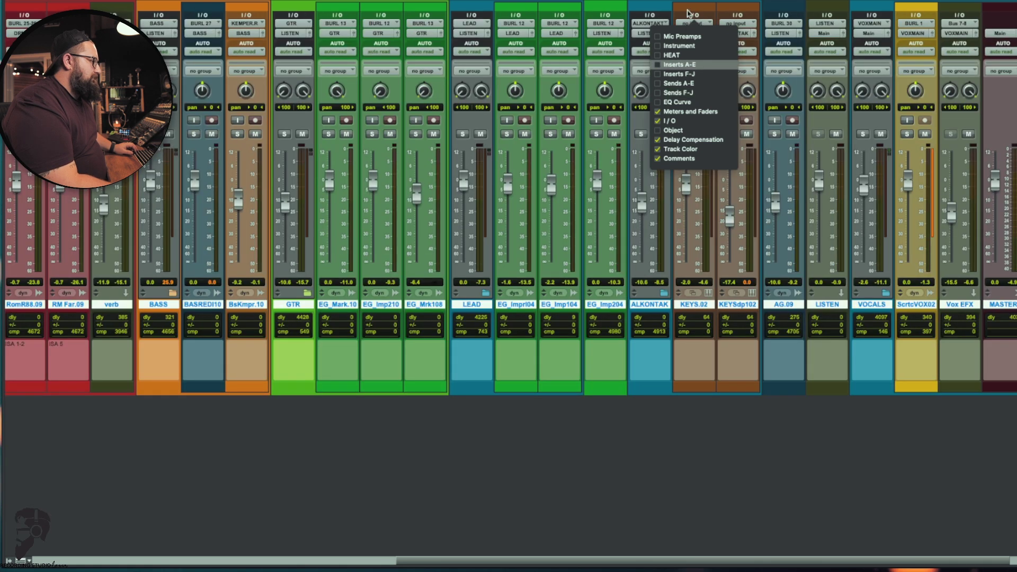
{"action": "left_click", "coordinate": [688, 13]}
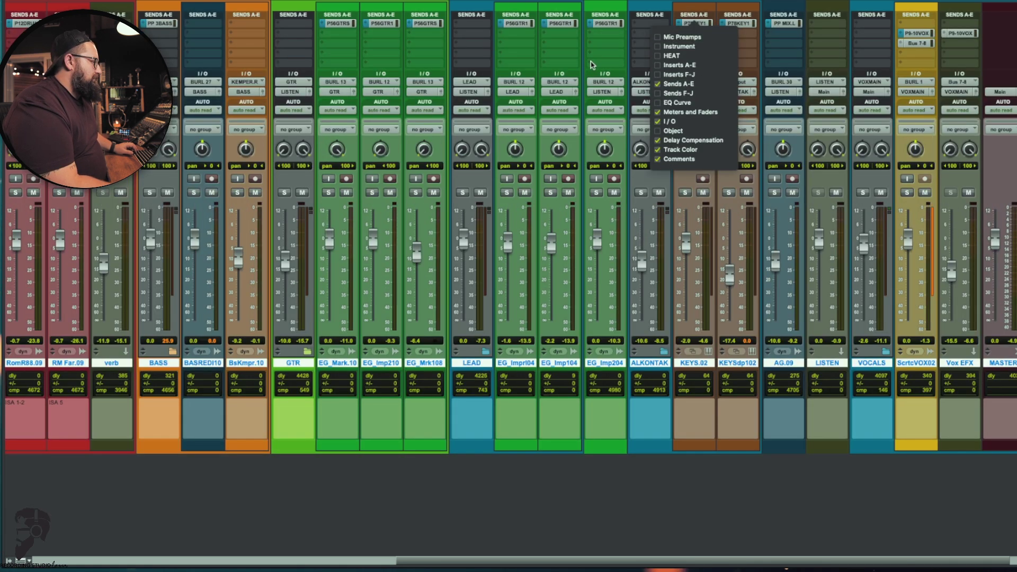
{"action": "left_click", "coordinate": [679, 85]}
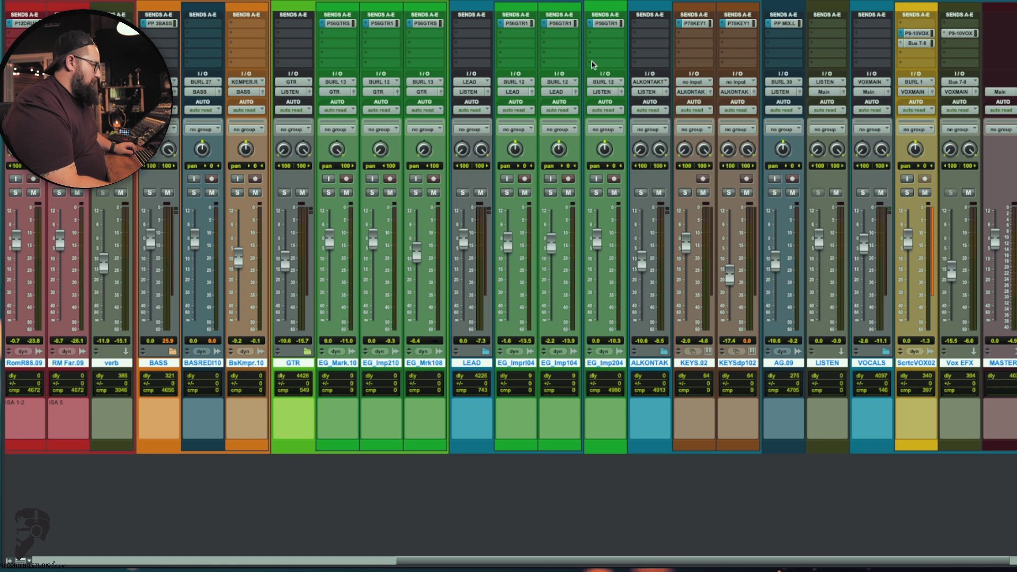
{"action": "left_click", "coordinate": [923, 29]}
{"action": "left_click", "coordinate": [861, 38]}
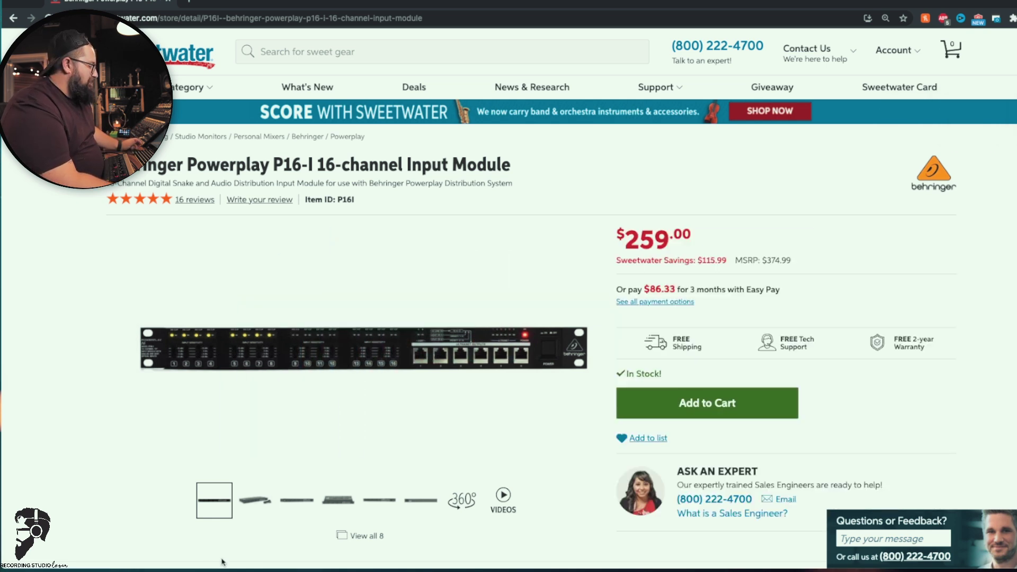
- View the product photos of the Behringer Powerplay P16-I 16-channel Input Module on the Sweetwater page
{"action": "left_click", "coordinate": [337, 500]}
{"action": "left_click", "coordinate": [379, 500]}
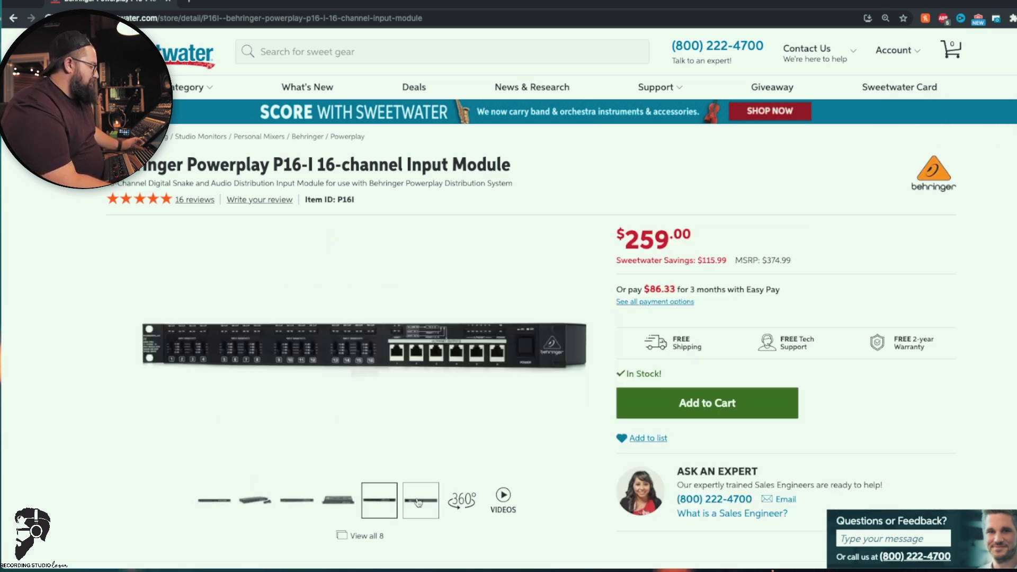
{"action": "left_click", "coordinate": [419, 501]}
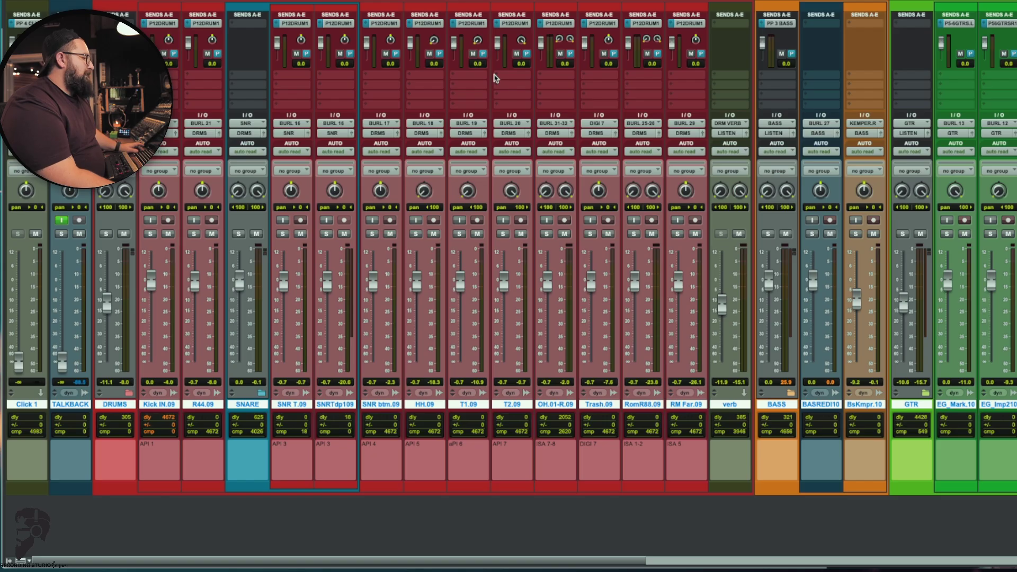
- Add a second send on the T2.09 track, routed to the output PP 1-2 DRUMS (1) (Stereo)
{"action": "left_click", "coordinate": [504, 75]}
{"action": "mouse_move", "coordinate": [513, 75]}
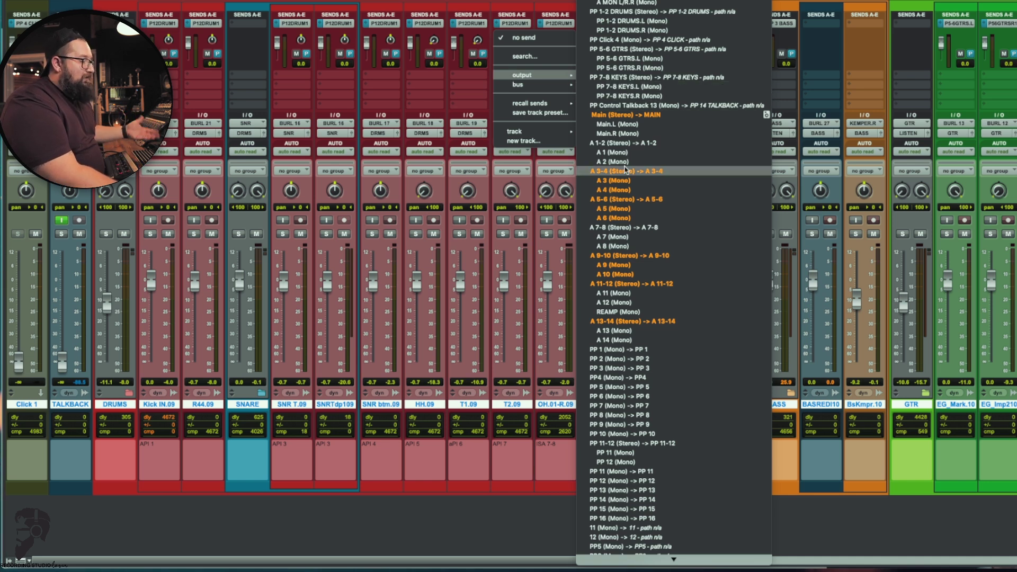
{"action": "scroll", "coordinate": [634, 355], "scroll_direction": "down", "scroll_amount": 3}
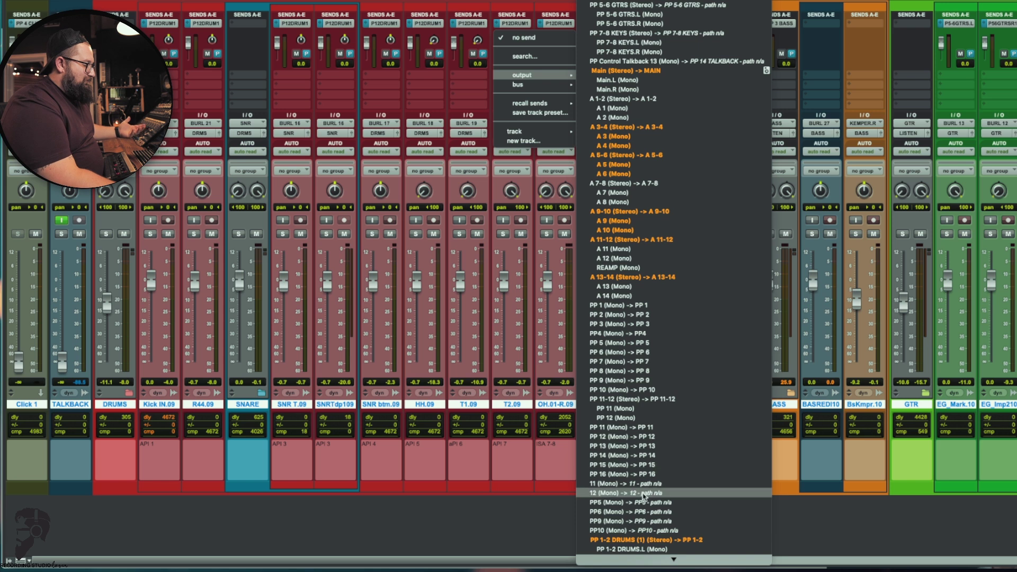
{"action": "left_click", "coordinate": [647, 544]}
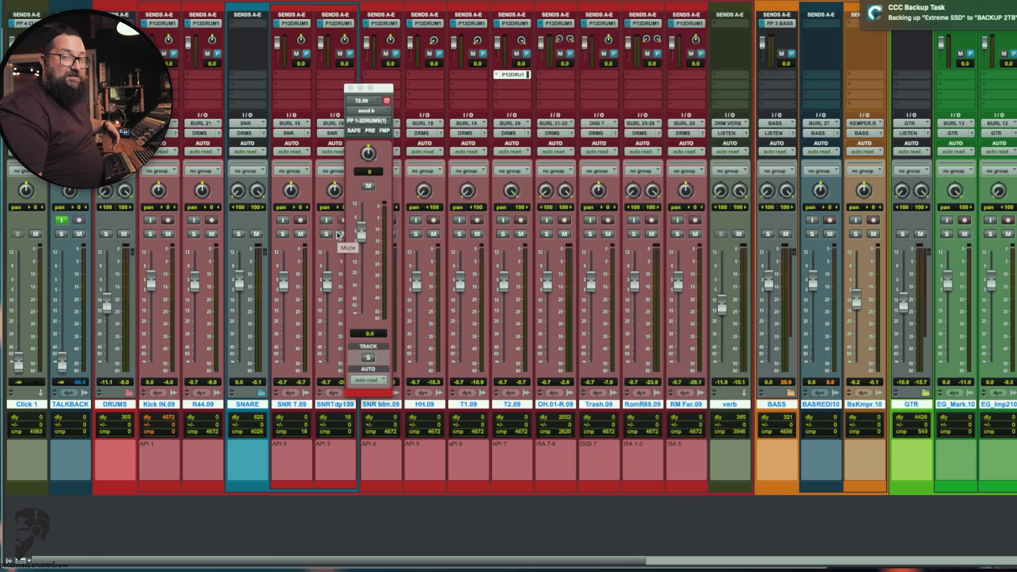